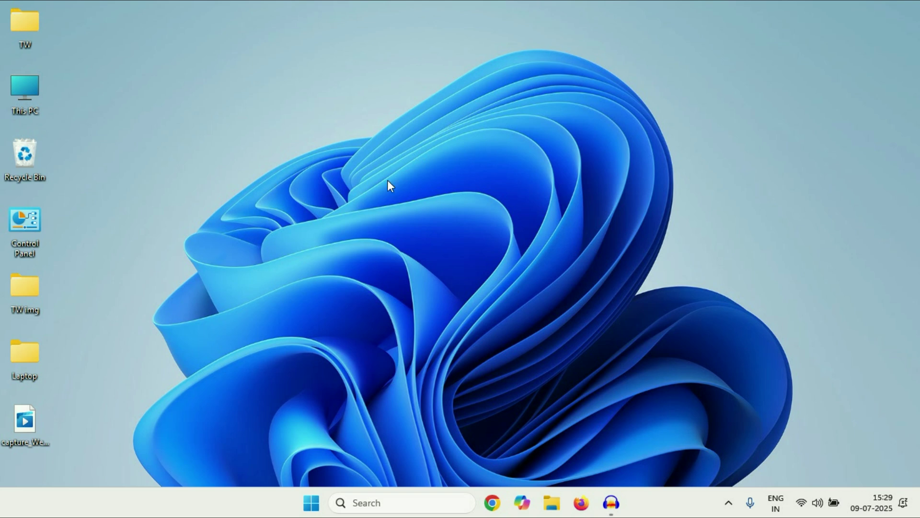
Launch Control Panel from Windows search and keep View by set to Large icons.
click(386, 502)
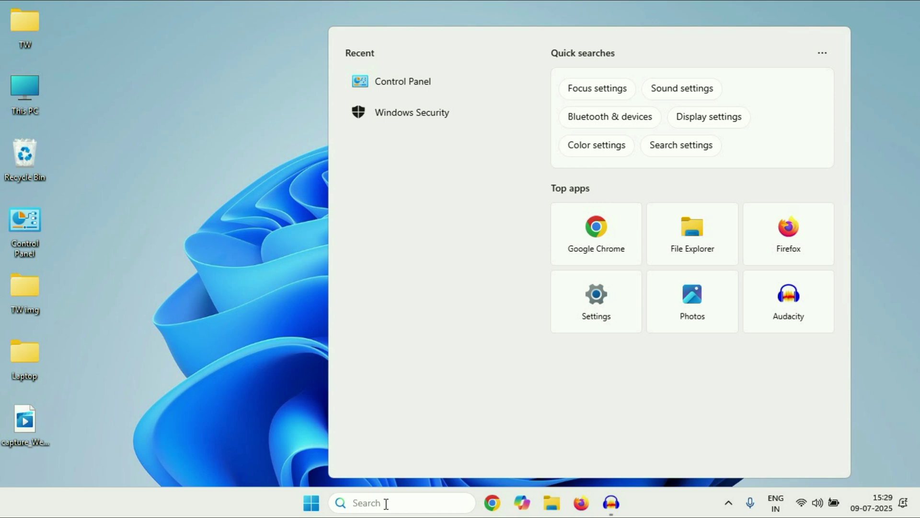
text(c)
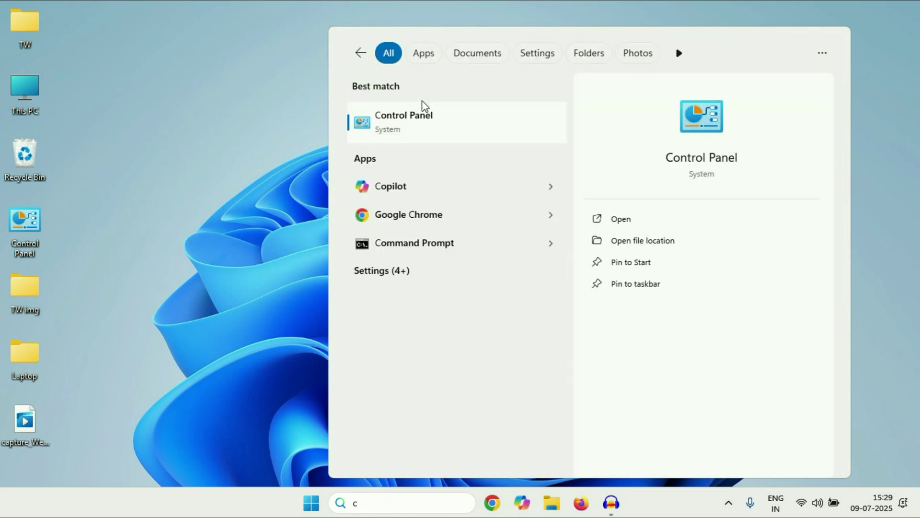
click(408, 130)
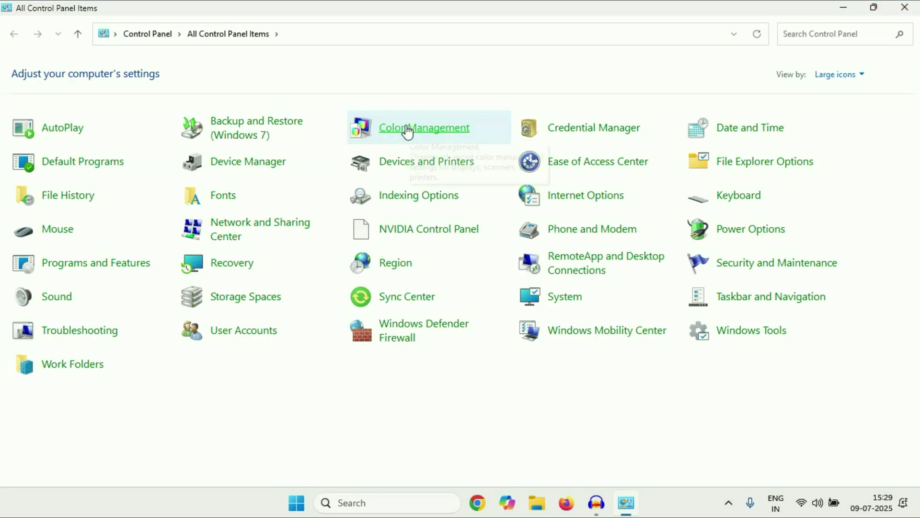
click(862, 81)
click(856, 117)
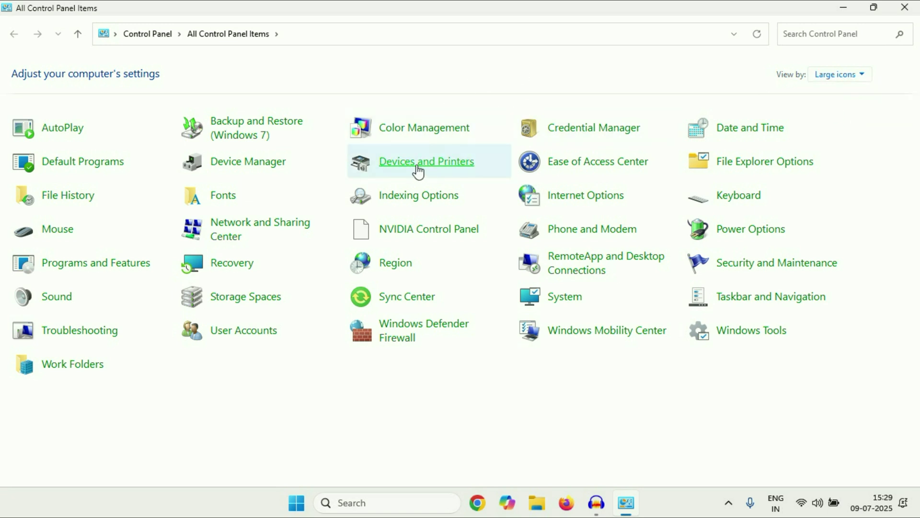
Go from Printers & scanners to HP-Printer's page and open More devices and printers settings.
click(437, 163)
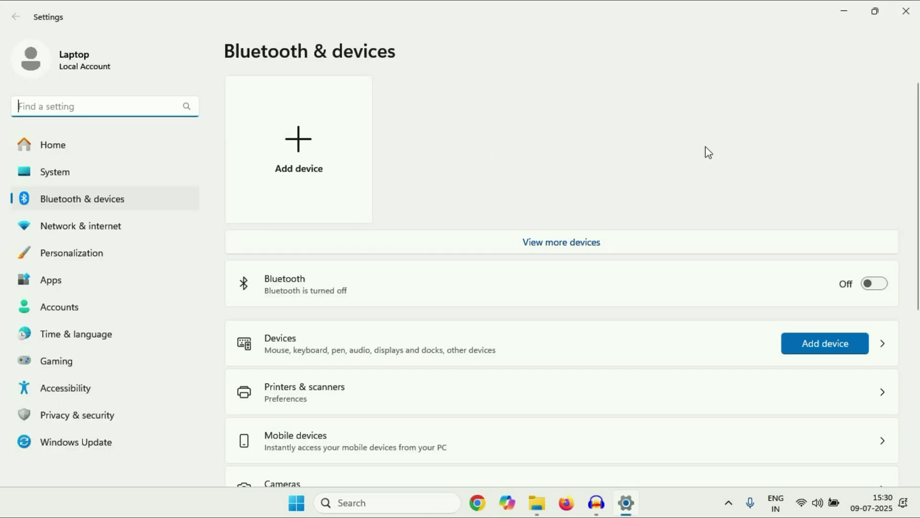
scroll(485, 200, down, 3)
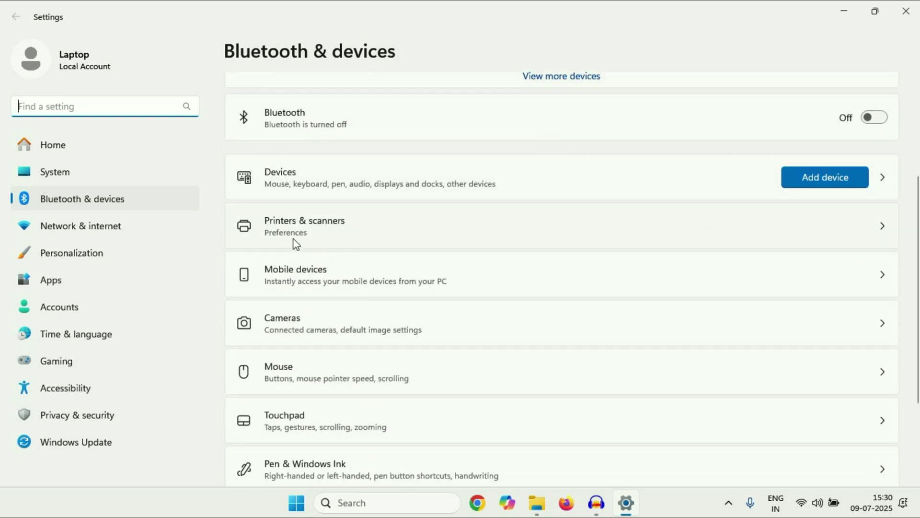
click(427, 226)
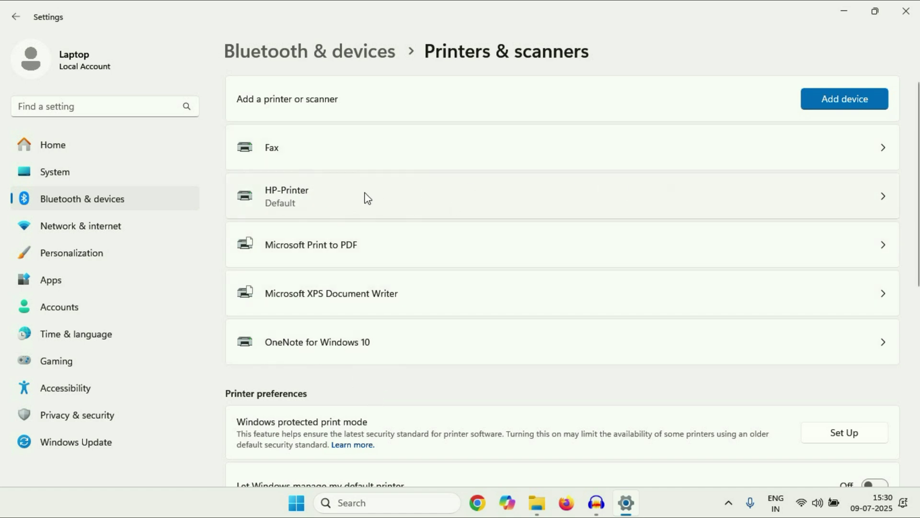
click(556, 197)
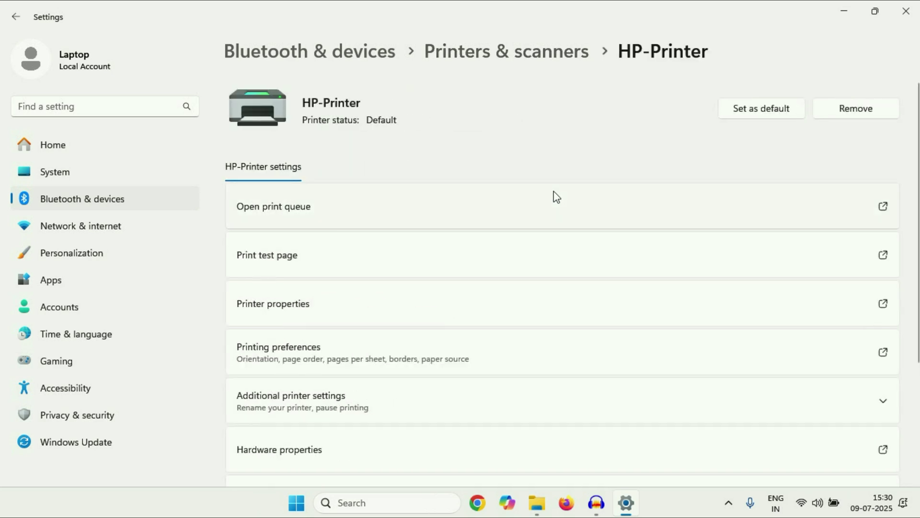
scroll(542, 199, down, 3)
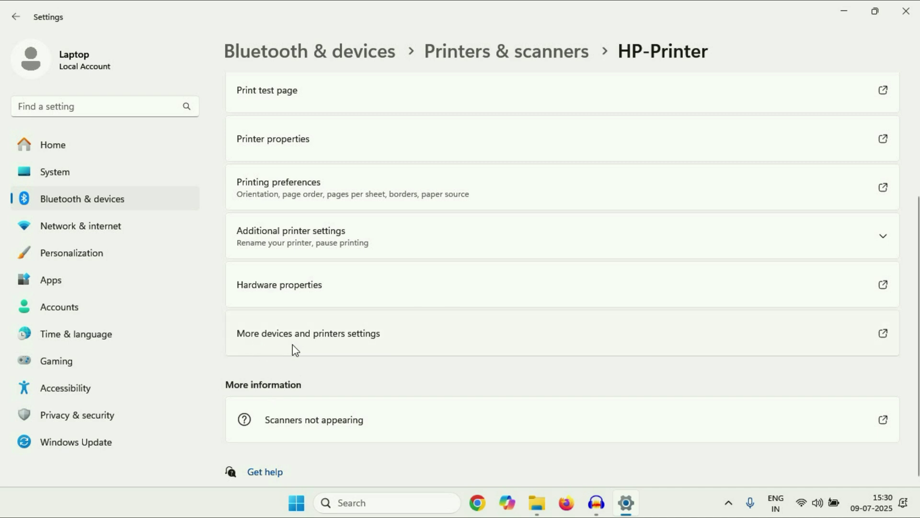
click(364, 334)
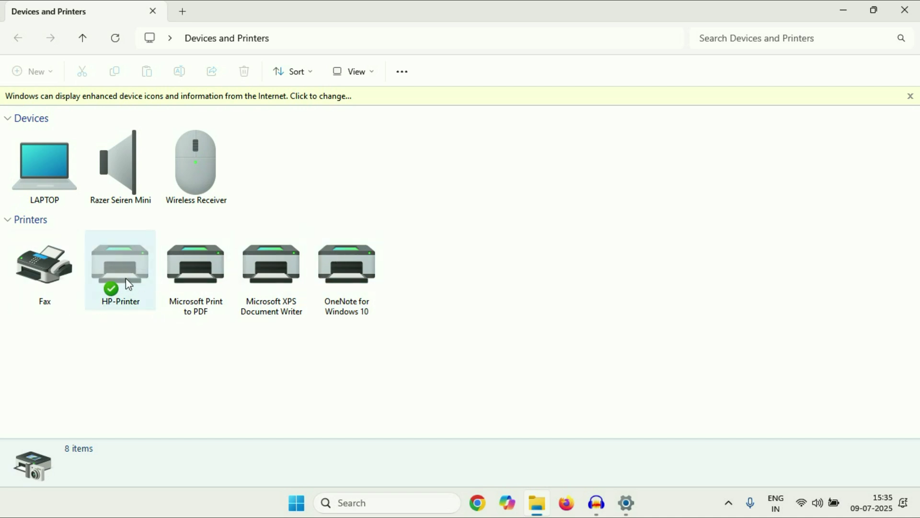
Set Microsoft Print to PDF as the default printer.
mouse_move(126, 278)
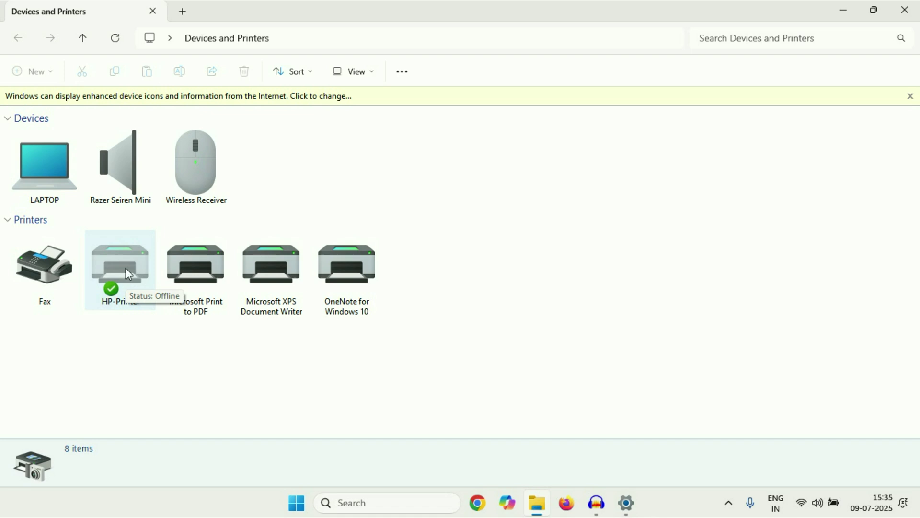
click(203, 268)
right_click(203, 264)
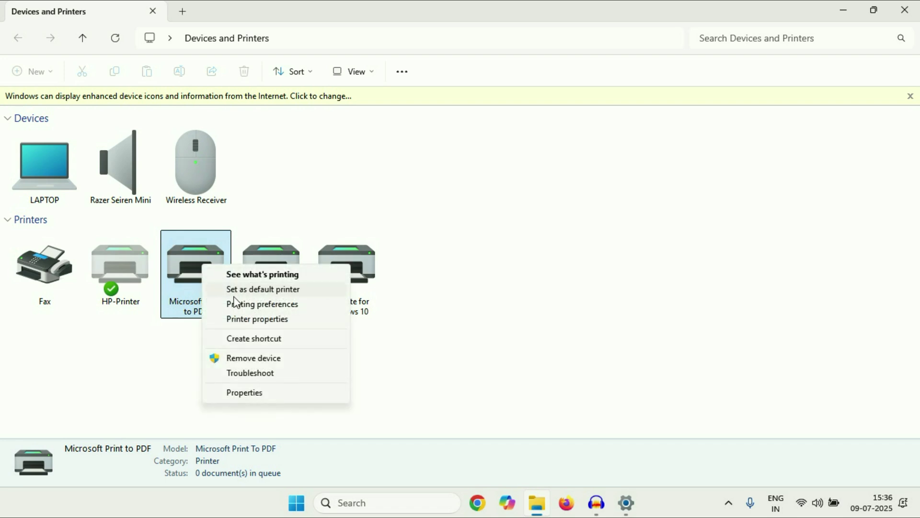
click(286, 290)
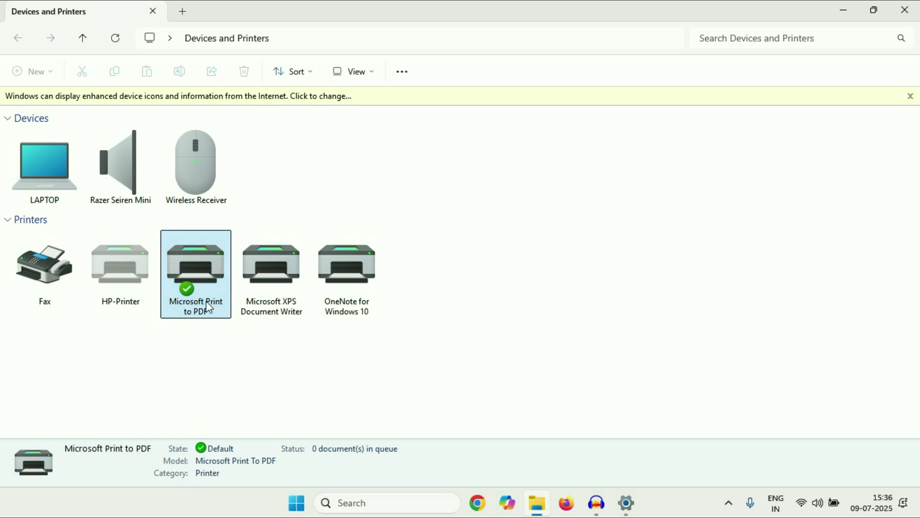
Restore HP-Printer as the default printer with the green check.
click(108, 266)
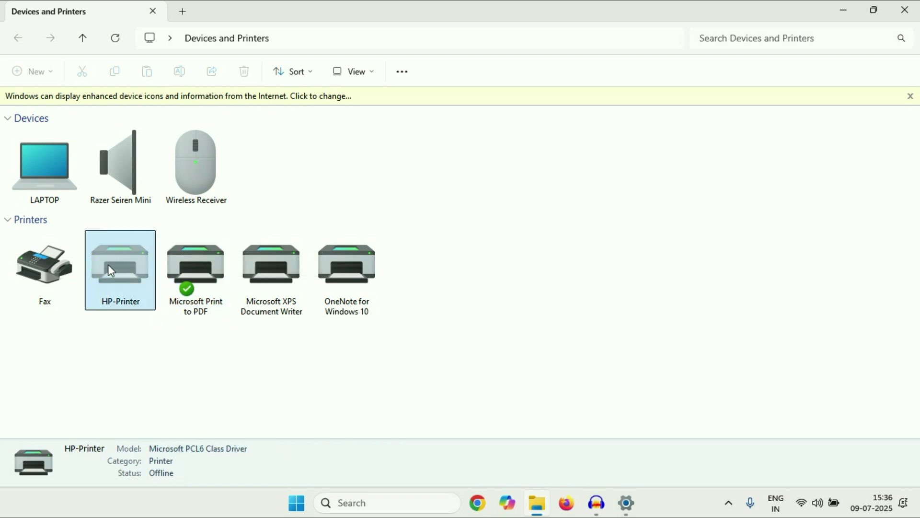
right_click(111, 266)
click(172, 289)
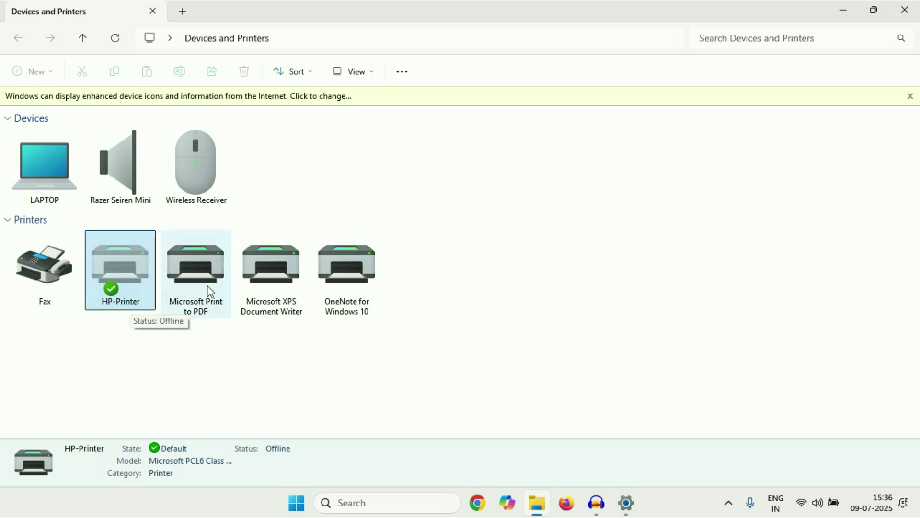
right_click(129, 263)
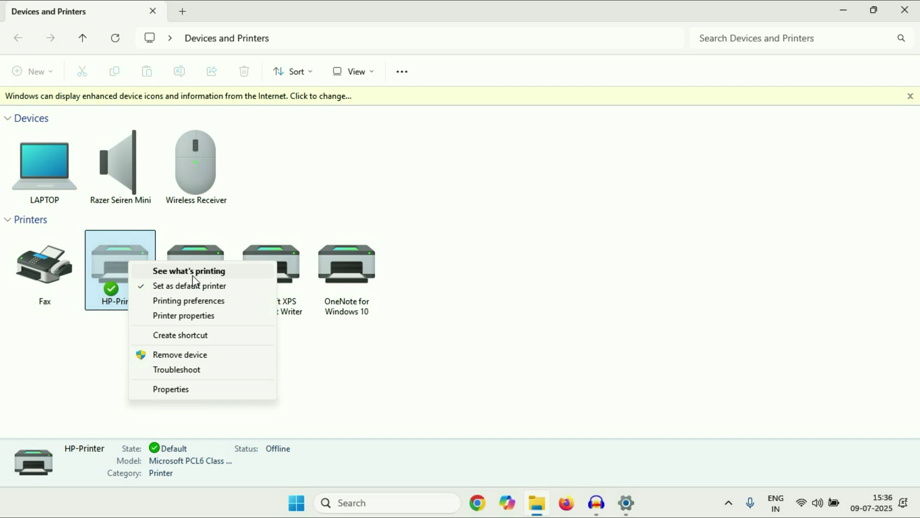
Turn off Use Printer Offline in HP-Printer's print queue so it shows 0 document(s) in queue.
click(184, 272)
drag(321, 132, 341, 148)
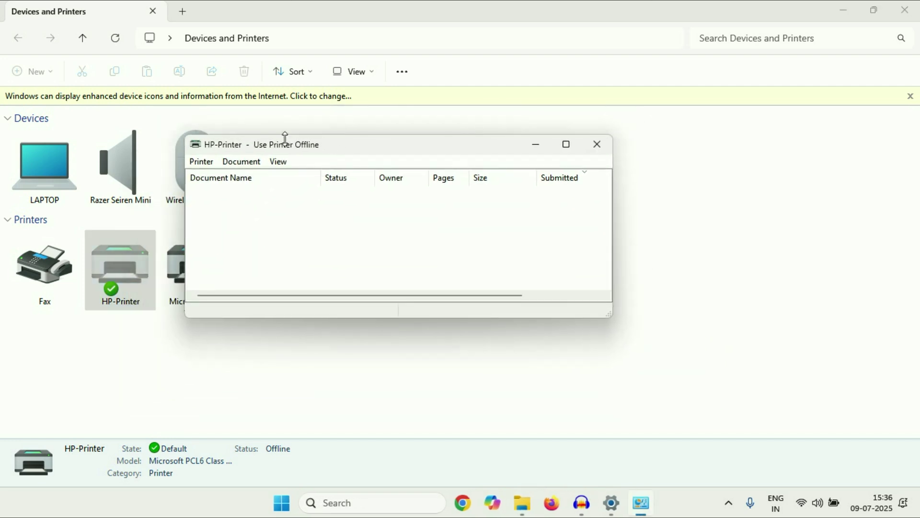
click(203, 162)
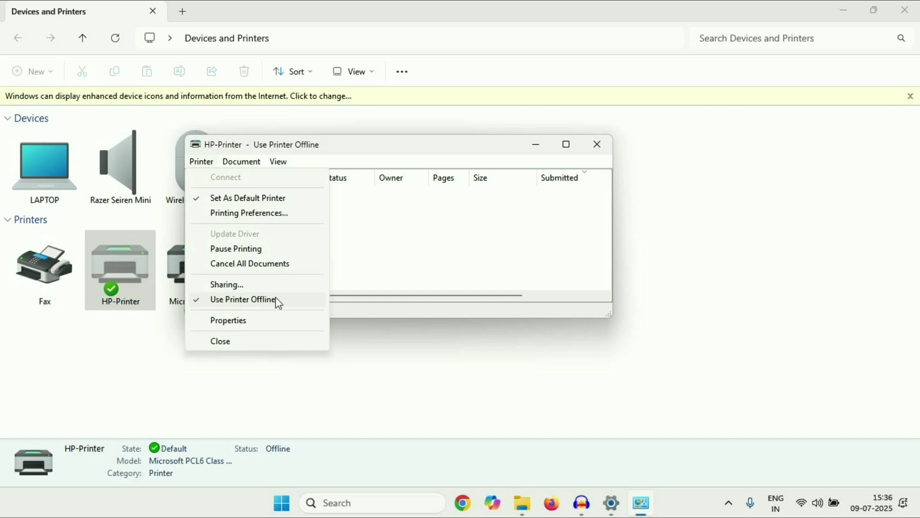
click(256, 301)
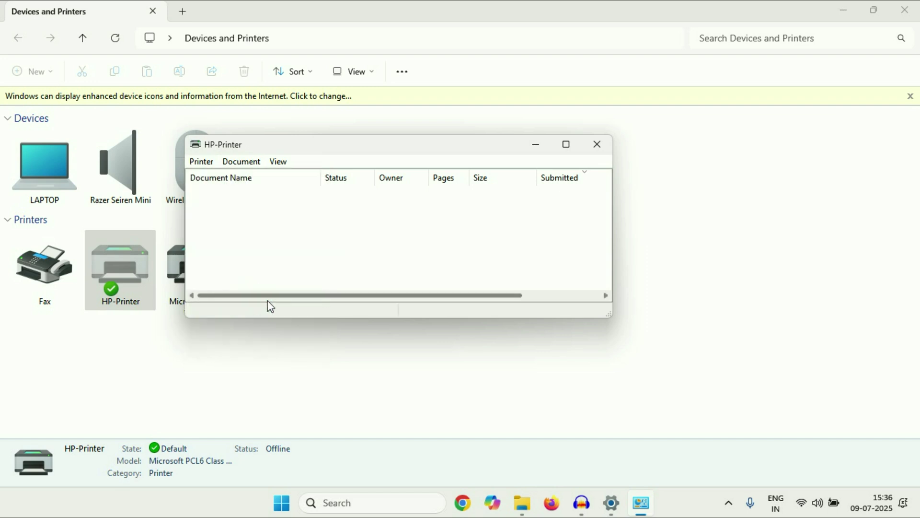
click(595, 149)
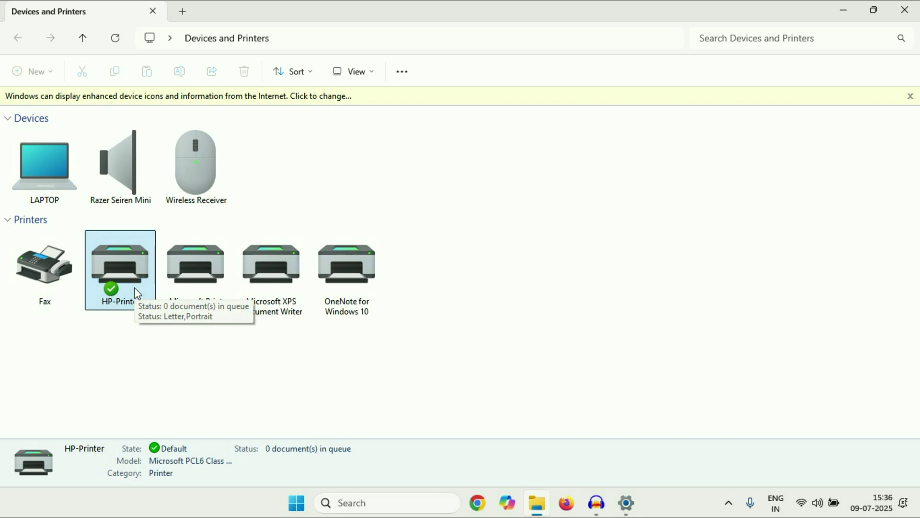
Cancel All Documents in HP-Printer's print queue, confirm with Yes, and close the queue.
right_click(130, 268)
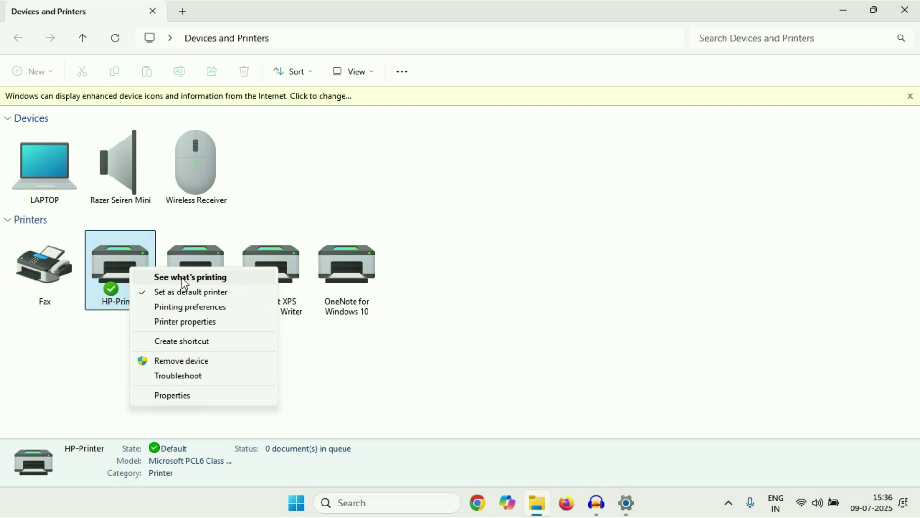
click(160, 282)
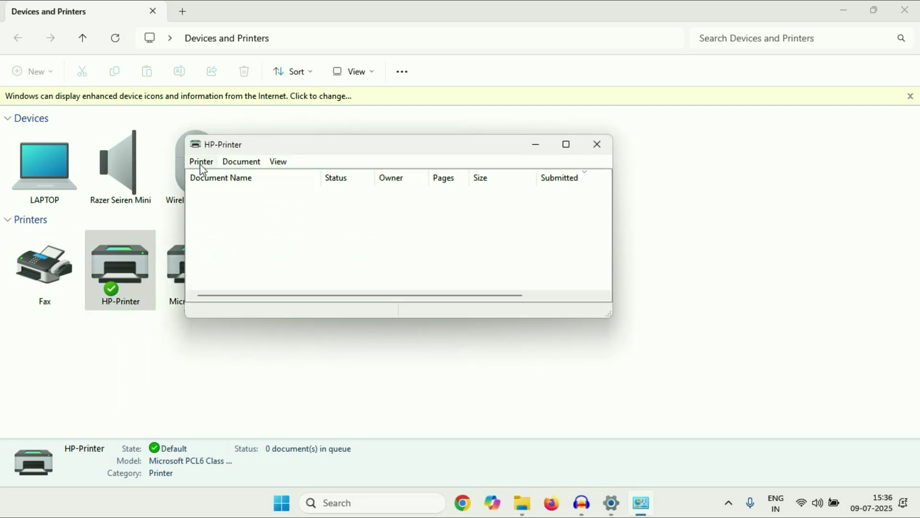
click(201, 163)
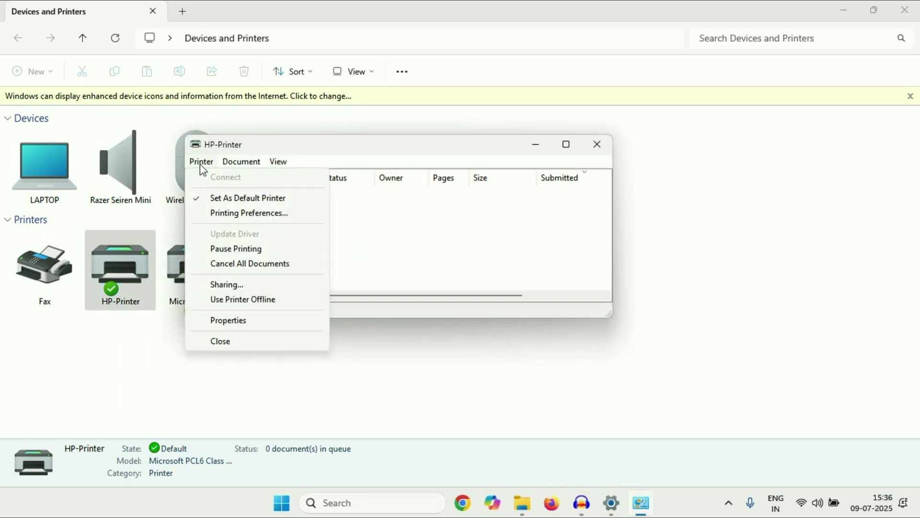
click(279, 263)
click(499, 259)
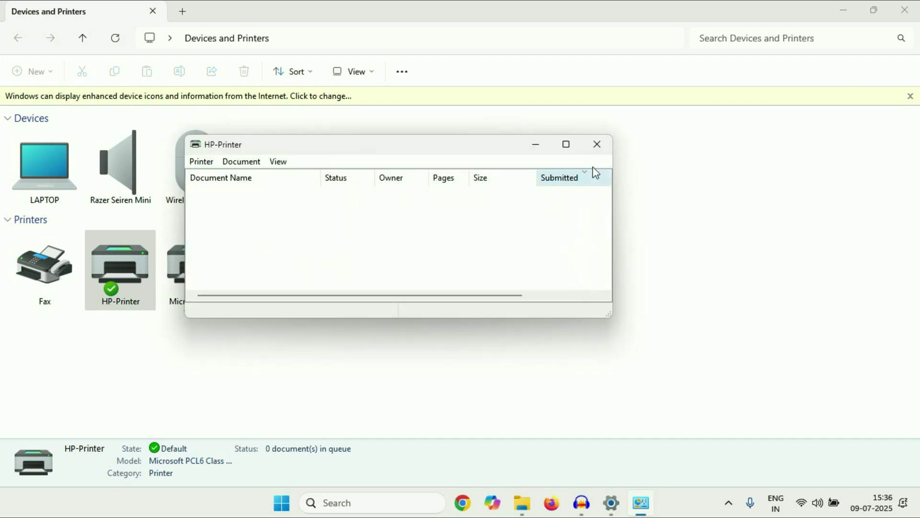
click(597, 144)
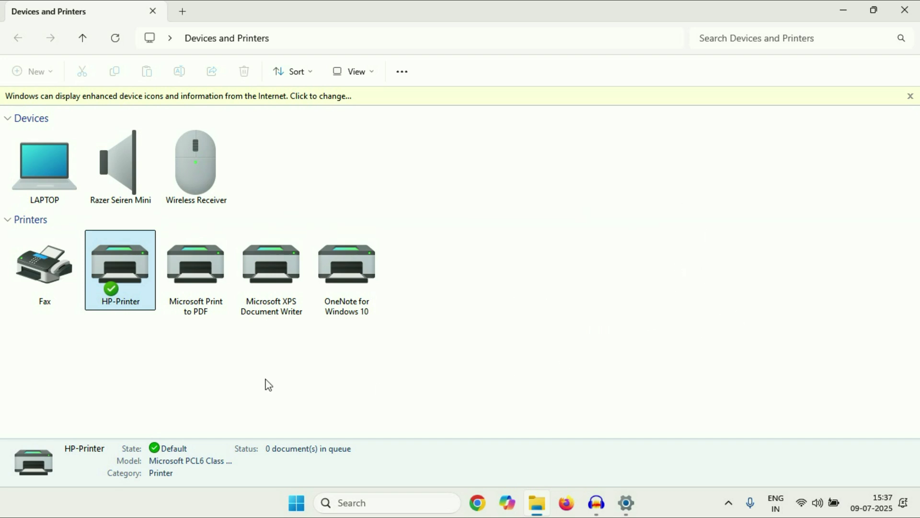
Show the Ports tab of HP-Printer's printer properties with the Standard TCP/IP Port checked.
click(127, 277)
right_click(127, 277)
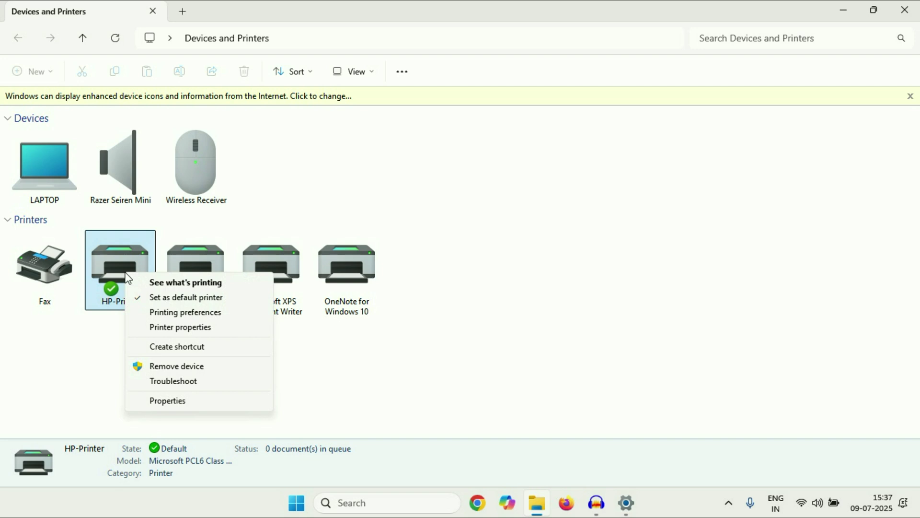
click(210, 331)
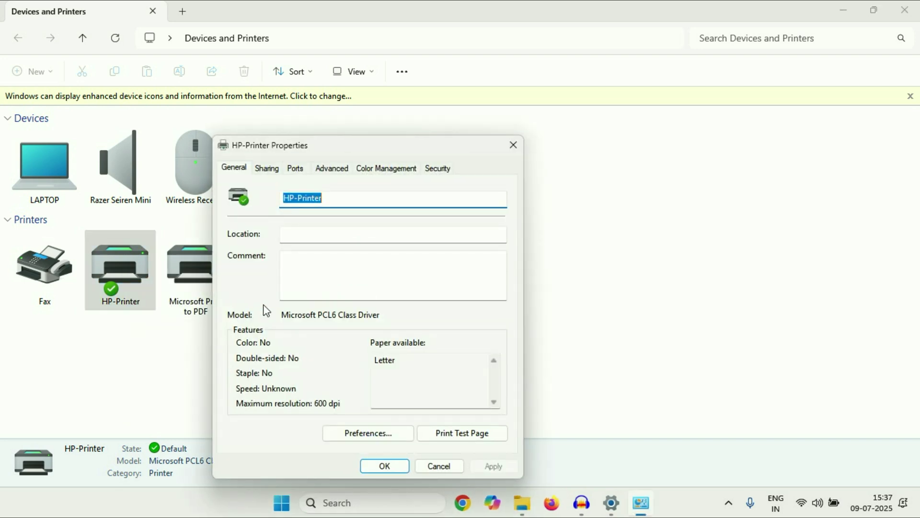
click(298, 170)
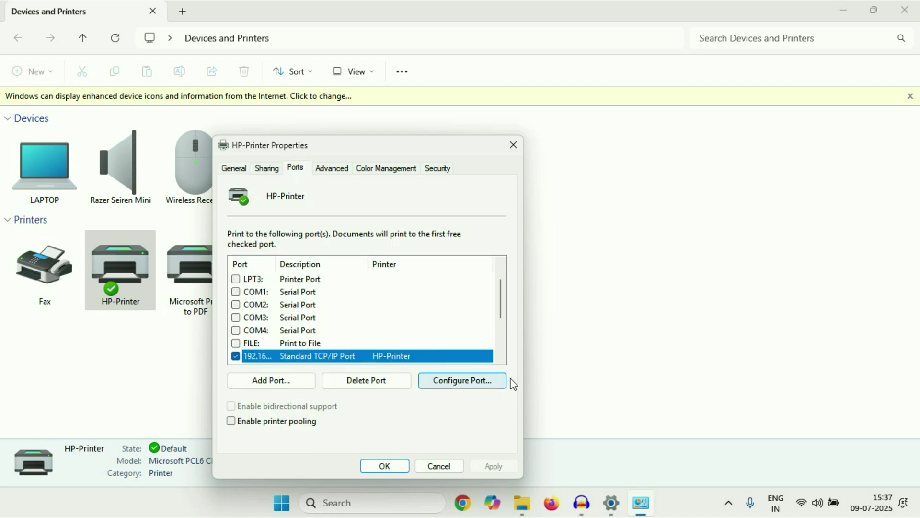
Disable SNMP Status Enabled in HP-Printer's TCP/IP port configuration and save it.
click(462, 381)
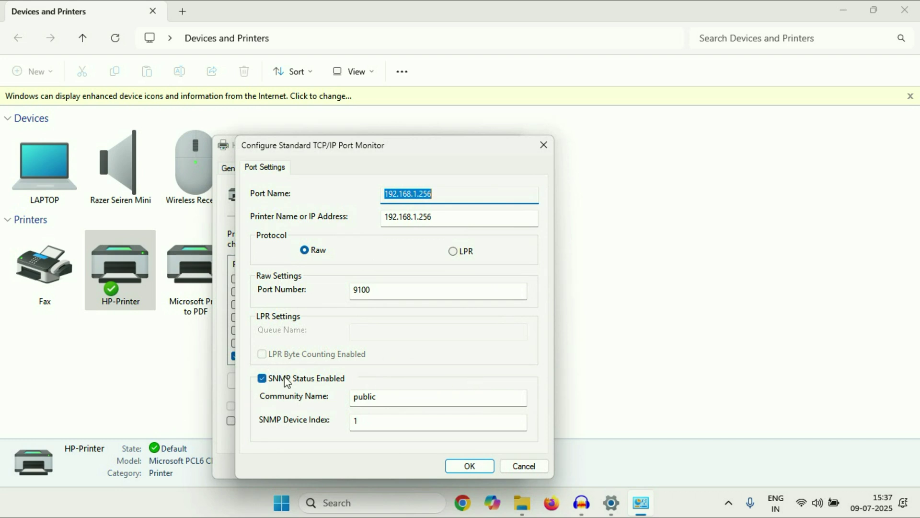
click(262, 379)
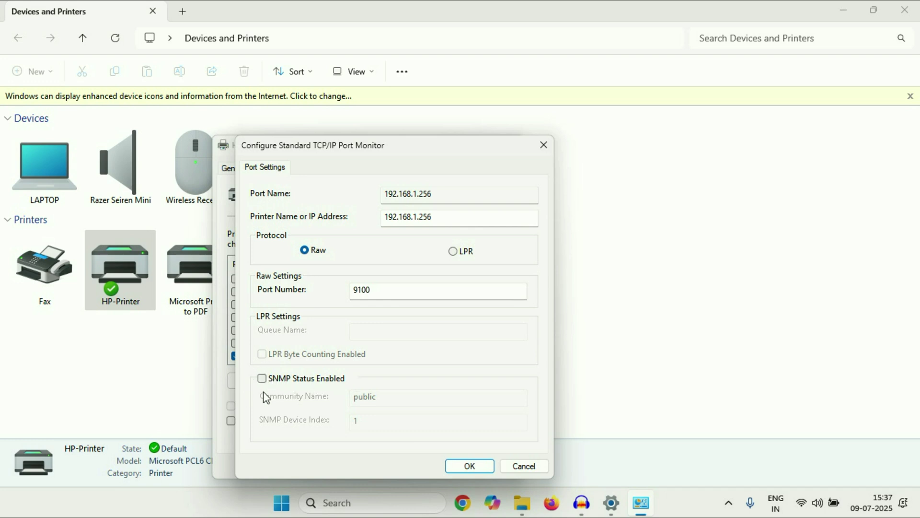
click(470, 465)
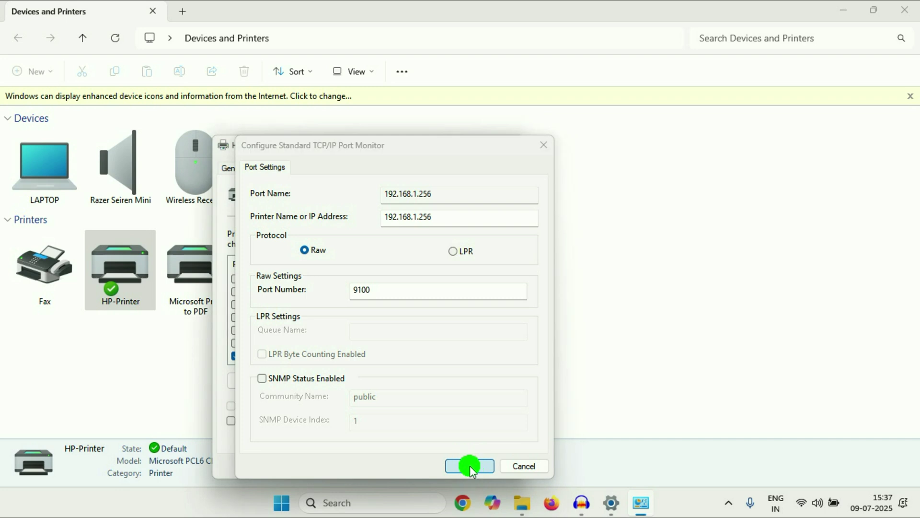
Close HP-Printer Properties, Devices and Printers, and the Settings page.
click(402, 468)
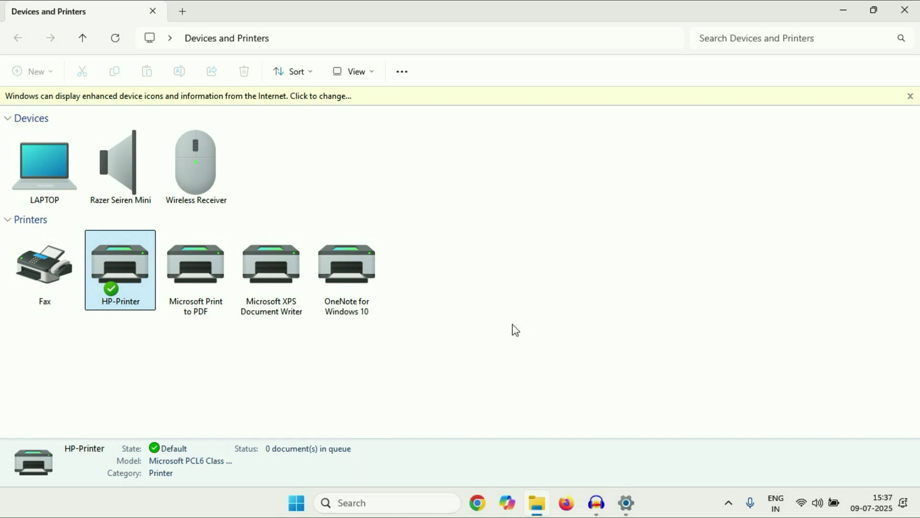
click(905, 11)
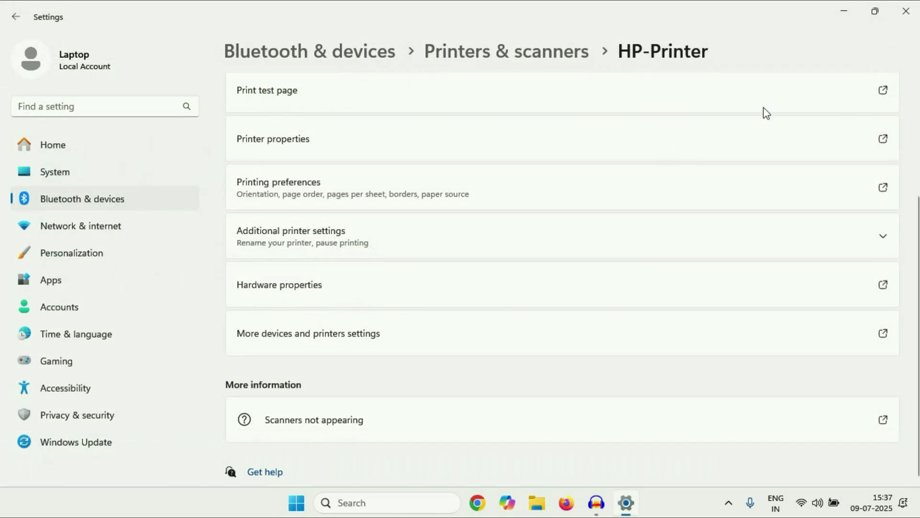
click(906, 10)
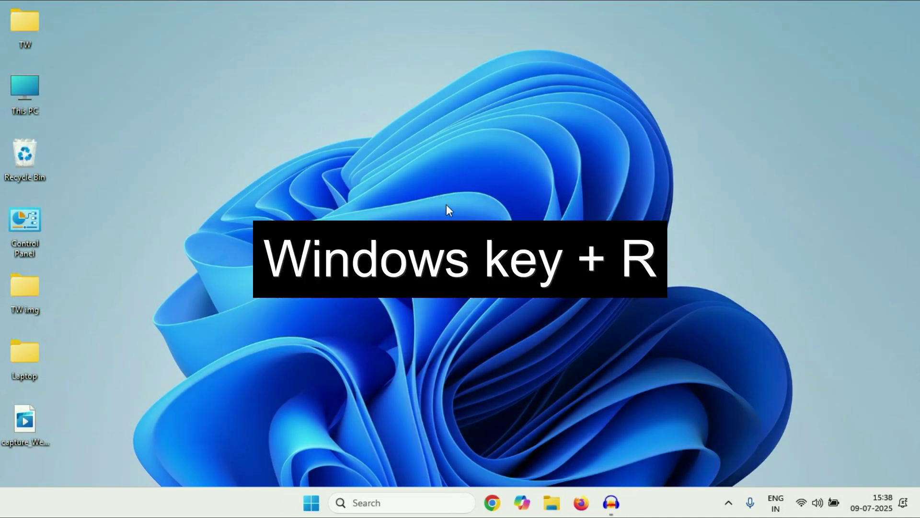
Run services.msc from the Run dialog.
key(super+r)
drag(187, 357, 354, 222)
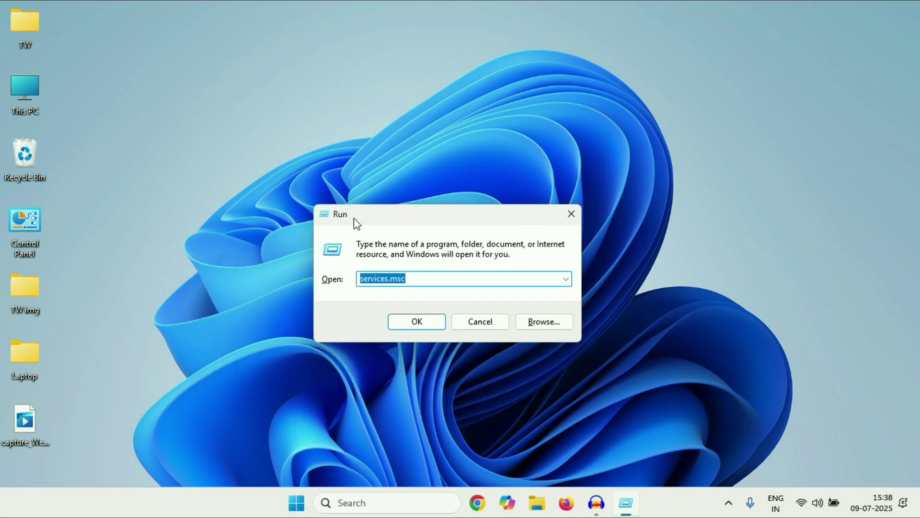
click(439, 276)
drag(440, 280, 303, 275)
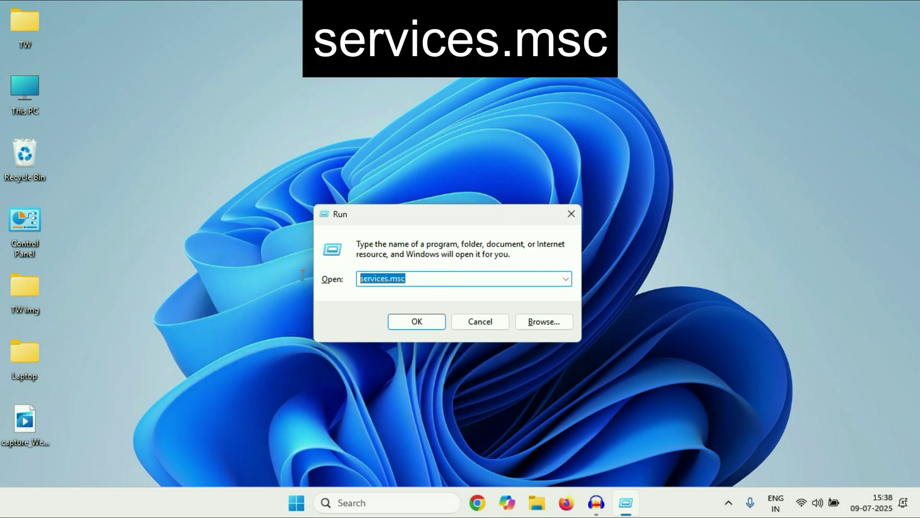
click(428, 274)
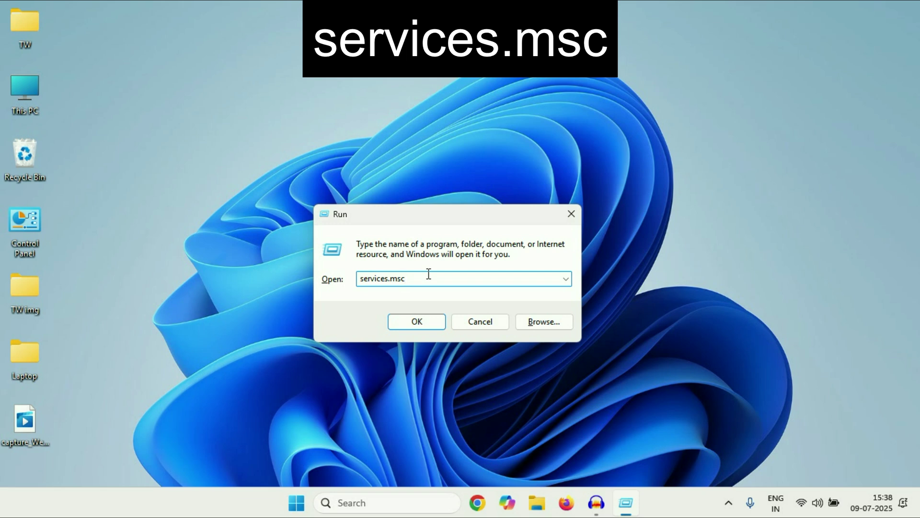
double_click(428, 274)
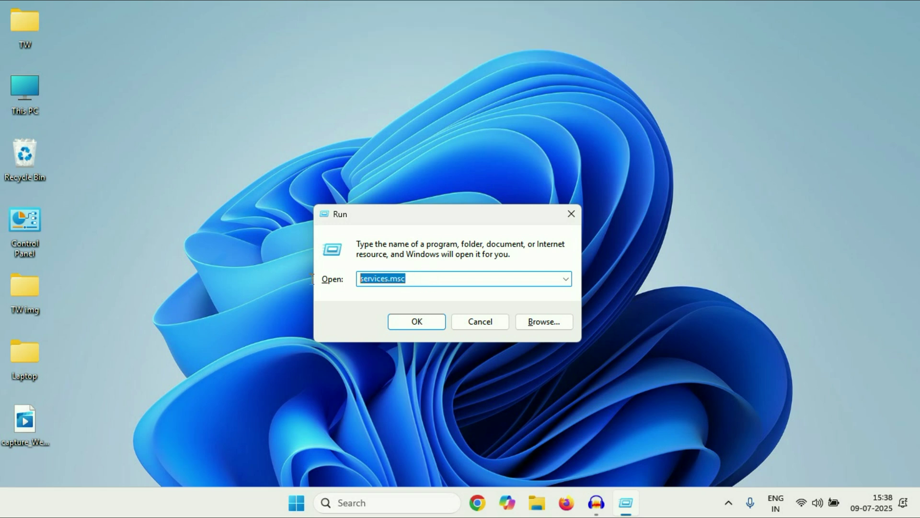
click(417, 322)
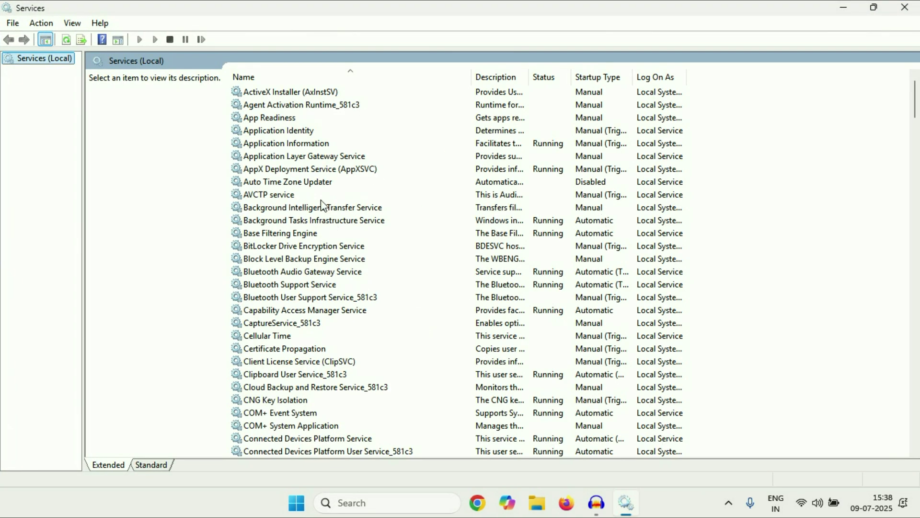
Find and select Print Spooler in the services list, shown Running with Automatic startup.
click(322, 223)
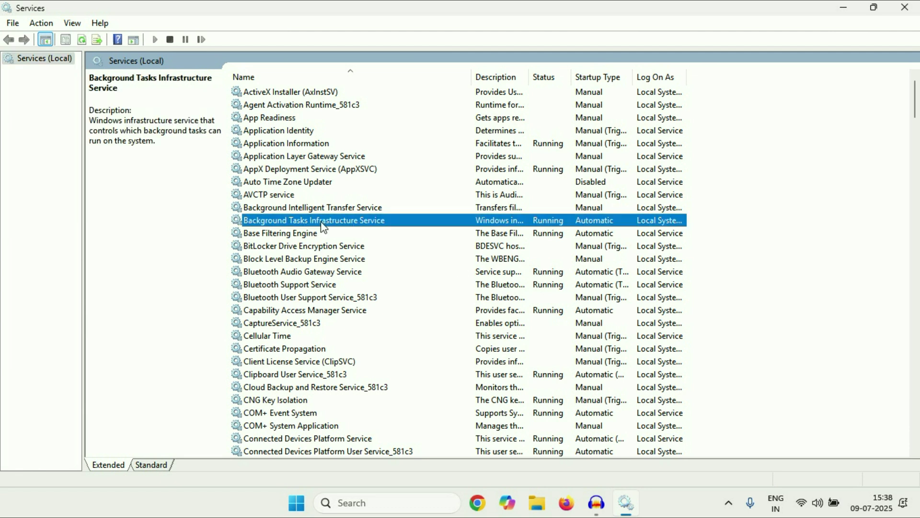
key(p)
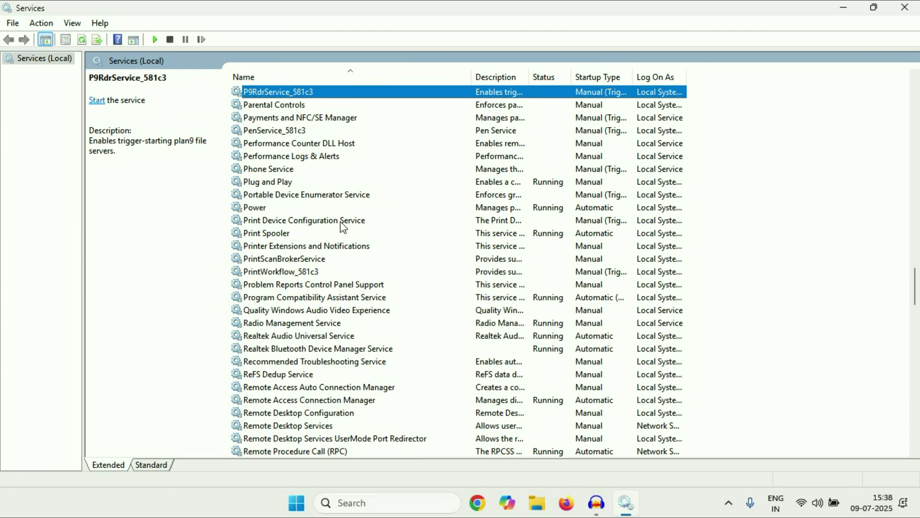
click(264, 234)
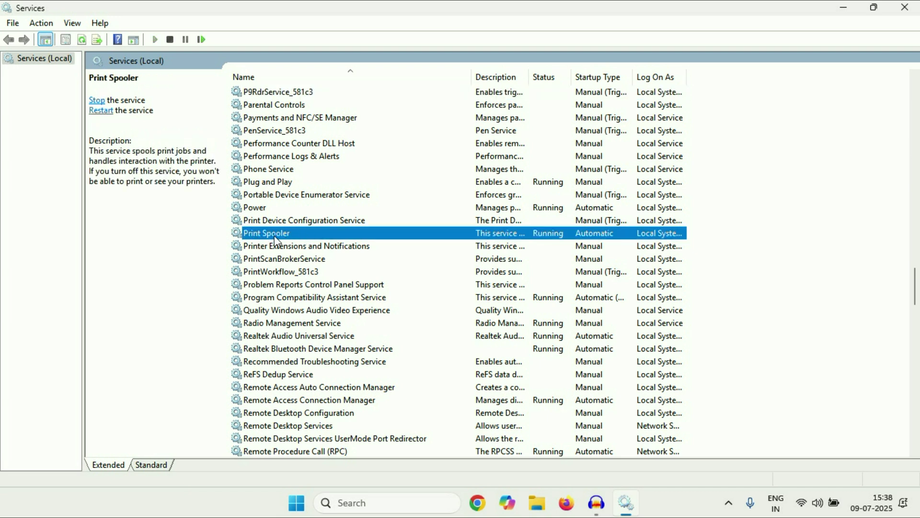
right_click(294, 235)
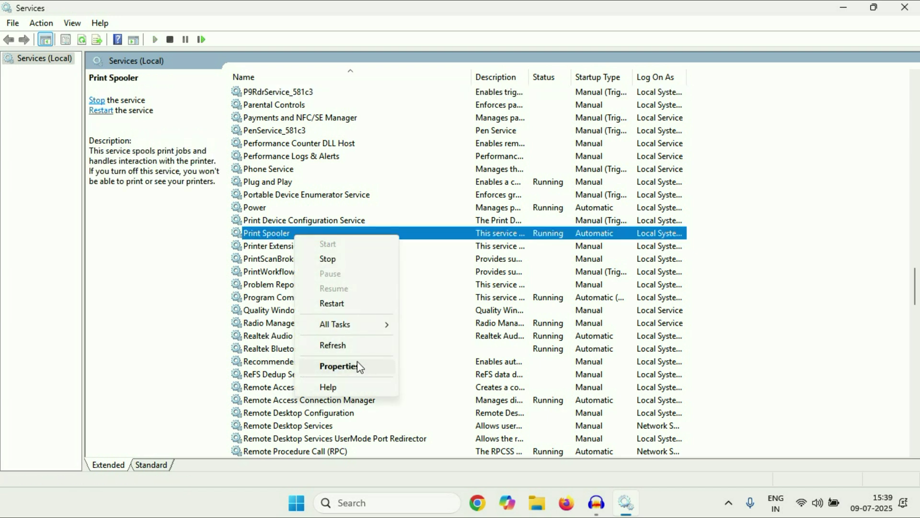
Set Print Spooler's startup type to Automatic and apply it.
click(339, 366)
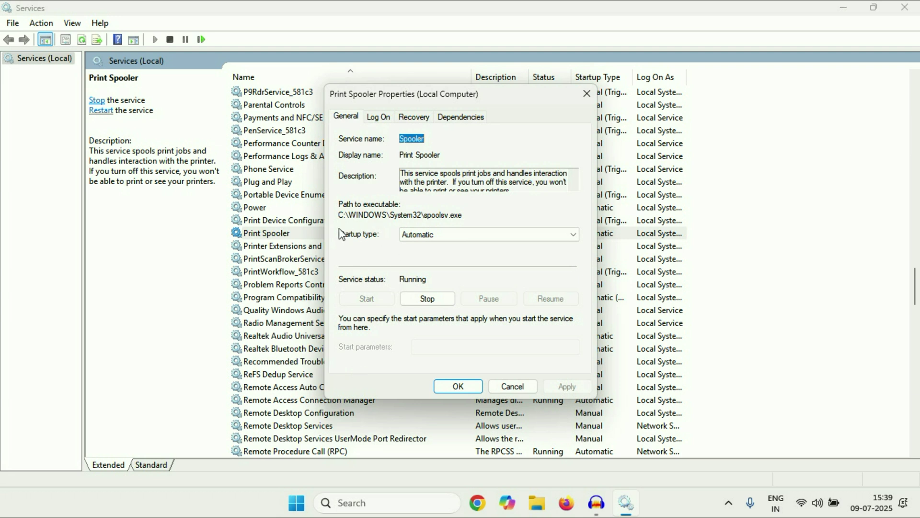
click(433, 237)
click(435, 258)
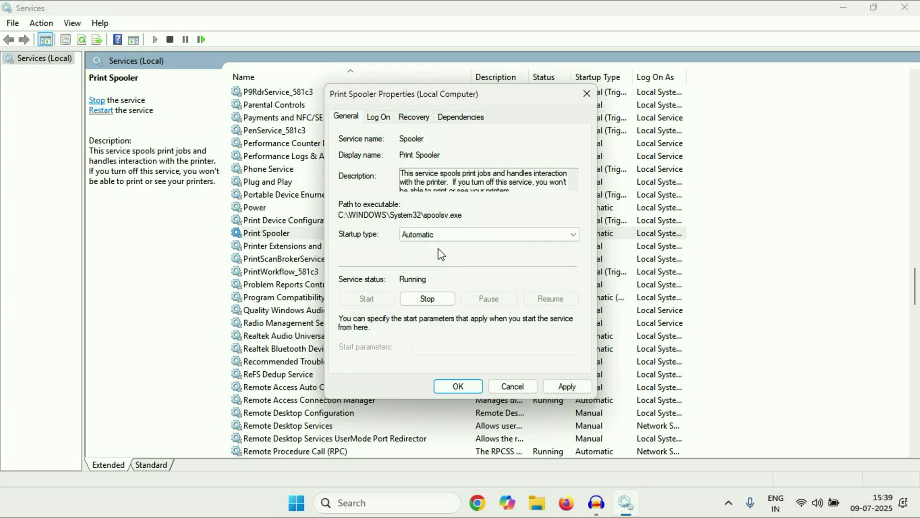
click(567, 386)
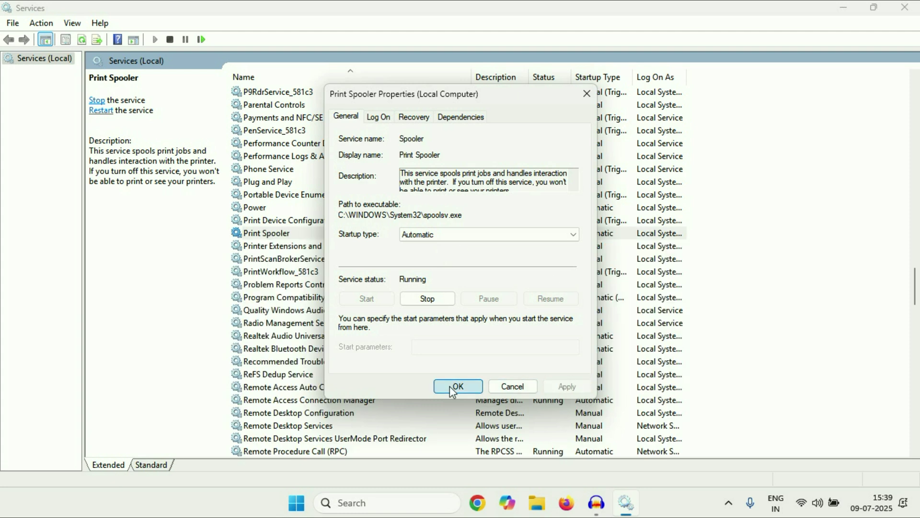
click(452, 387)
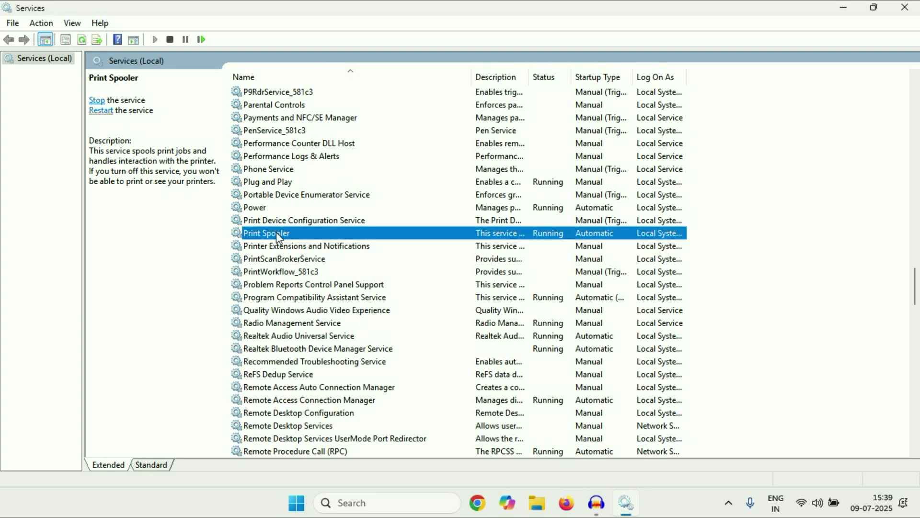
Restart the Print Spooler service and close Services.
right_click(296, 232)
click(356, 298)
click(903, 8)
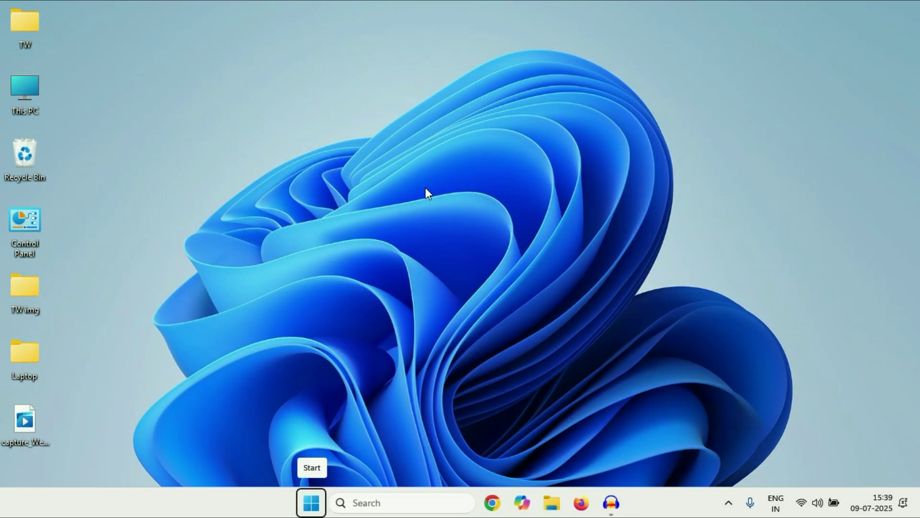